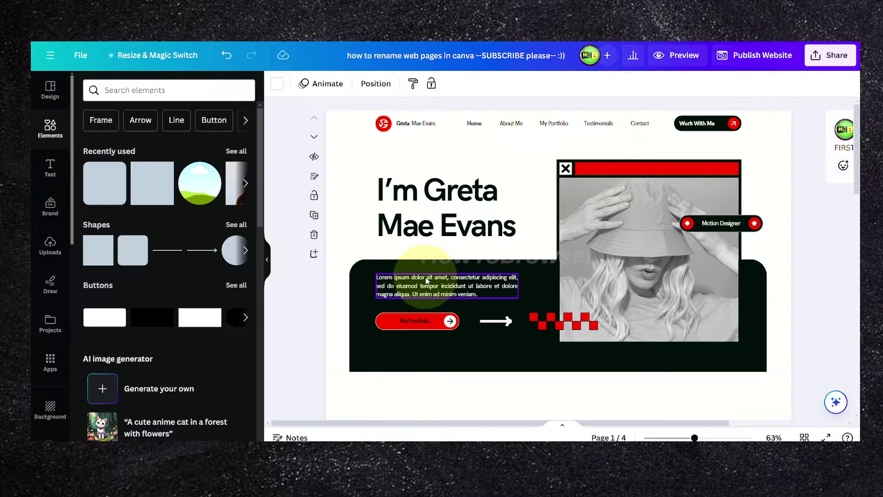
Add a blank fifth page after page 4, bringing the design to five pages.
{"action": "scroll", "coordinate": [524, 207], "scroll_direction": "down", "scroll_amount": 15}
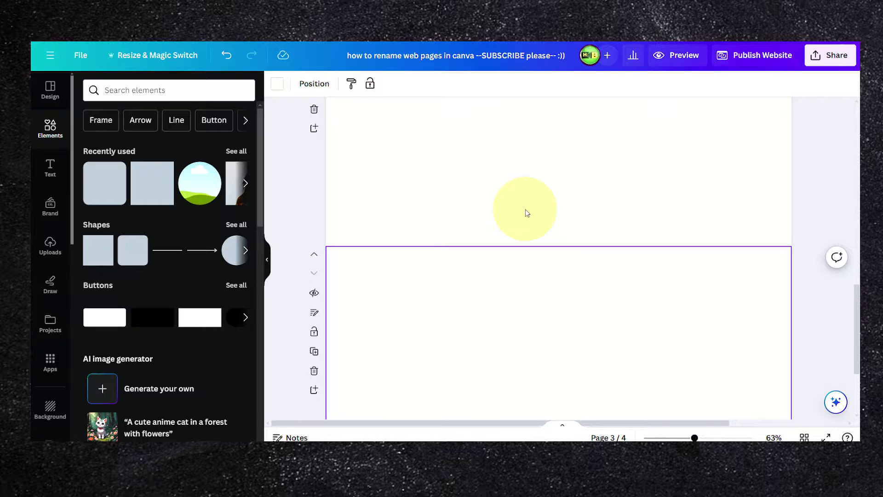
{"action": "left_click", "coordinate": [557, 395]}
{"action": "scroll", "coordinate": [335, 219], "scroll_direction": "up", "scroll_amount": 8}
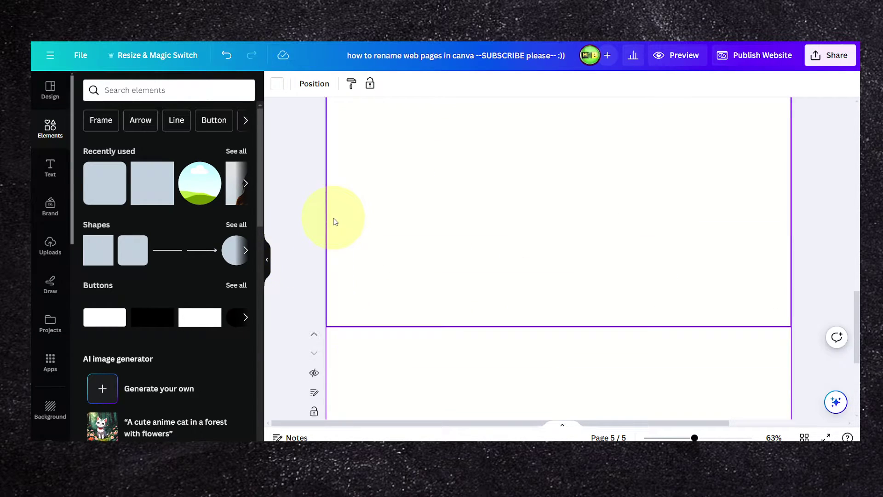
{"action": "scroll", "coordinate": [532, 210], "scroll_direction": "up", "scroll_amount": 10}
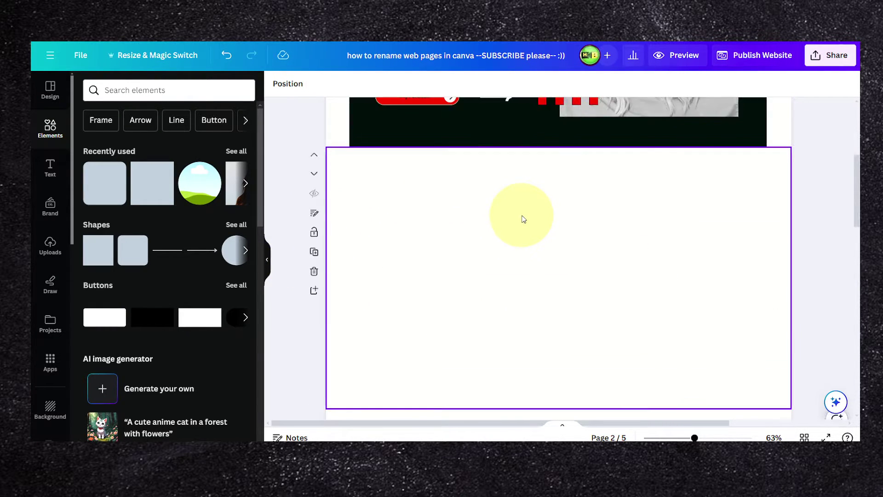
{"action": "scroll", "coordinate": [404, 224], "scroll_direction": "down", "scroll_amount": 1}
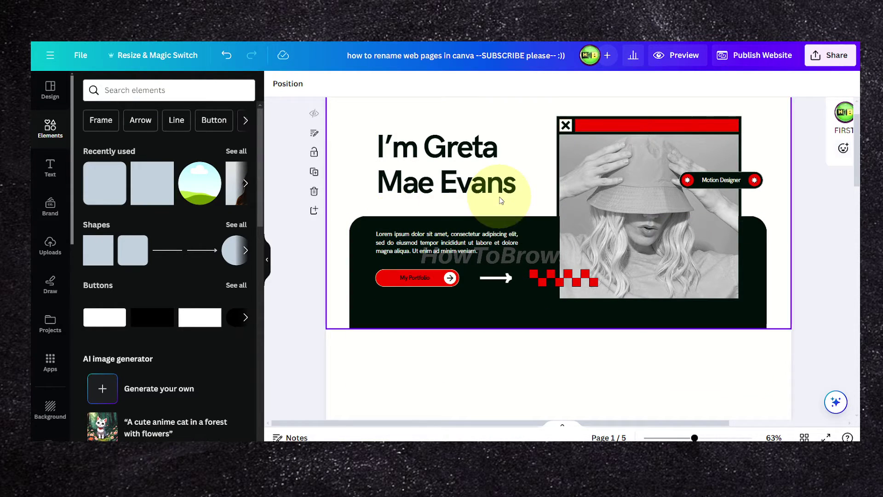
Show page 1's collaborator comment reading 'FIRST PAGE WORKIGN ON THIS ONE'.
{"action": "left_click", "coordinate": [848, 117]}
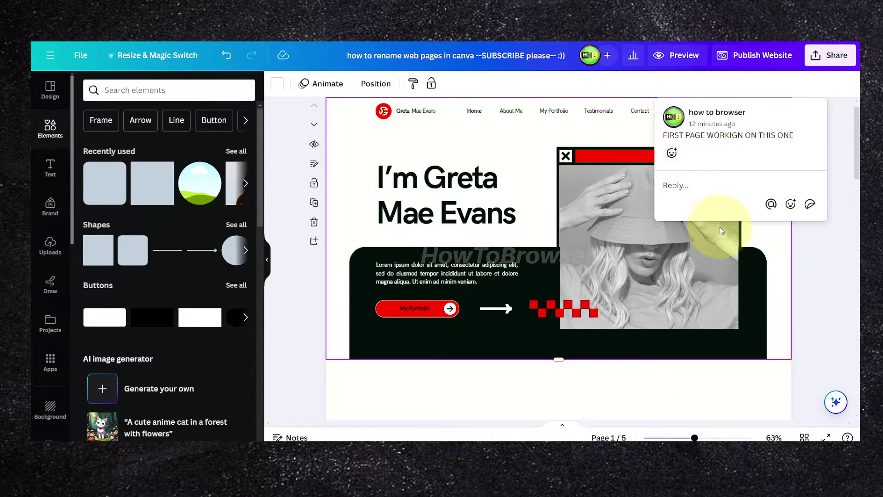
{"action": "scroll", "coordinate": [718, 220], "scroll_direction": "down", "scroll_amount": 5}
{"action": "scroll", "coordinate": [718, 229], "scroll_direction": "up", "scroll_amount": 5}
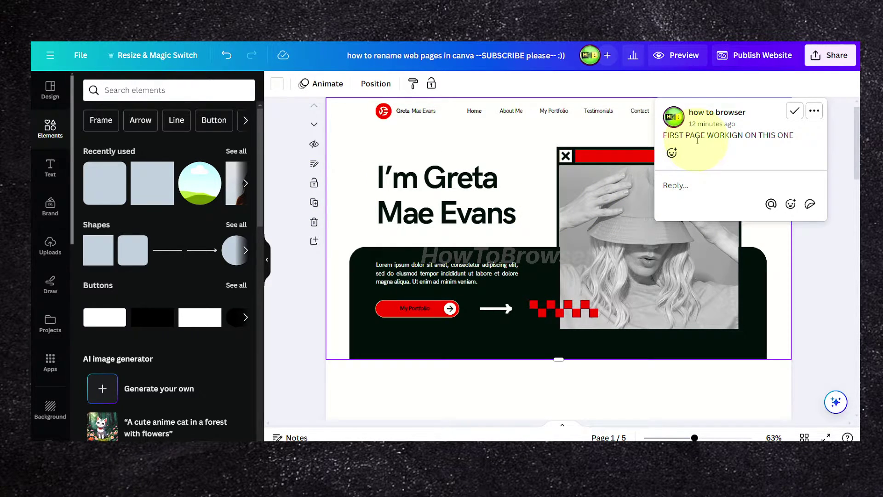
Show the page notes and review each page's title, ending on page 1's 'Tittle: FIRST PAGE'.
{"action": "left_click", "coordinate": [314, 164]}
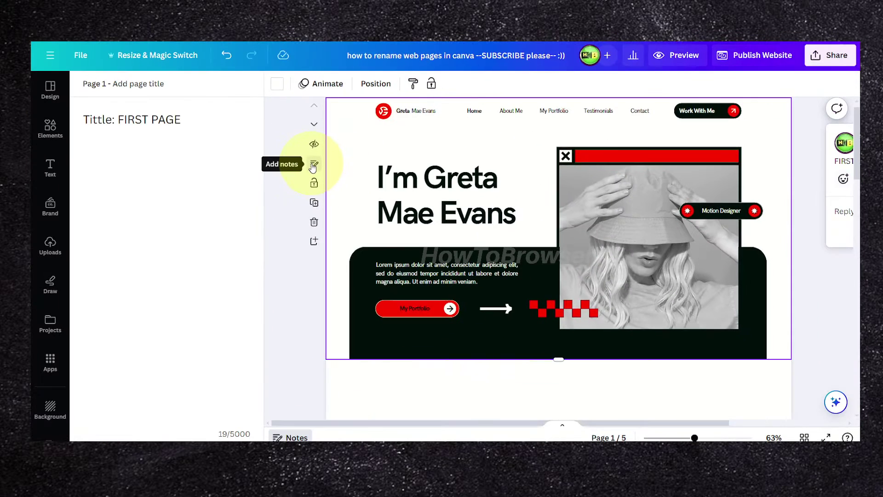
{"action": "scroll", "coordinate": [453, 262], "scroll_direction": "down", "scroll_amount": 5}
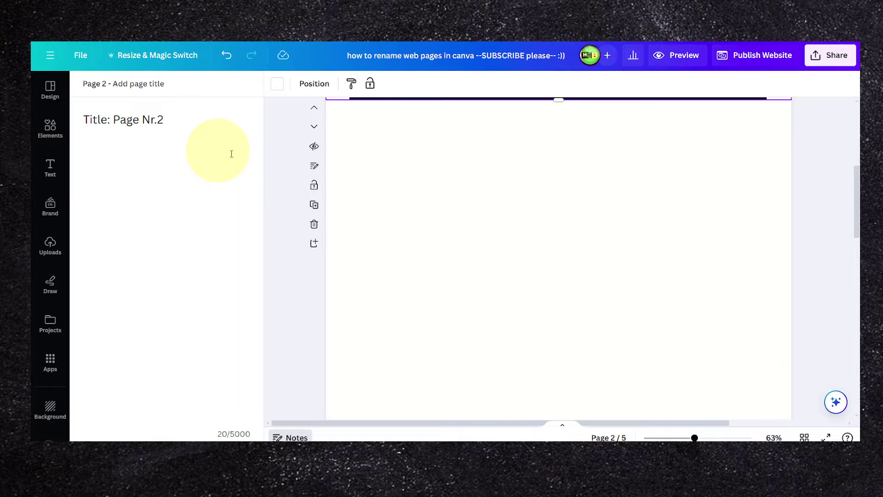
{"action": "scroll", "coordinate": [417, 214], "scroll_direction": "down", "scroll_amount": 8}
{"action": "scroll", "coordinate": [404, 147], "scroll_direction": "up", "scroll_amount": 4}
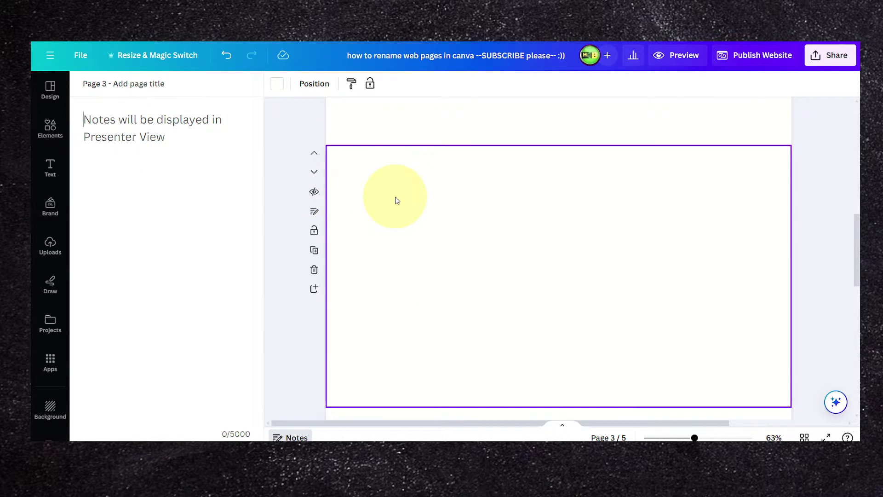
{"action": "scroll", "coordinate": [396, 199], "scroll_direction": "down", "scroll_amount": 1}
{"action": "scroll", "coordinate": [395, 199], "scroll_direction": "up", "scroll_amount": 1}
{"action": "scroll", "coordinate": [395, 196], "scroll_direction": "up", "scroll_amount": 5}
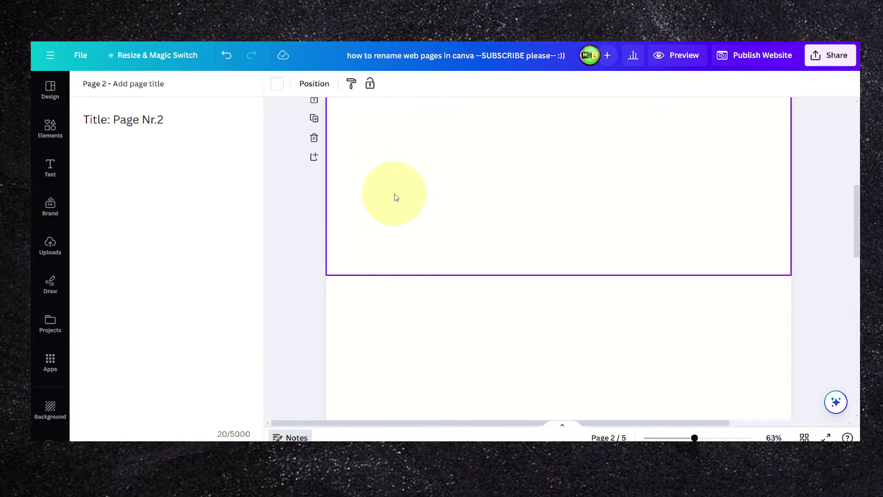
{"action": "scroll", "coordinate": [345, 193], "scroll_direction": "up", "scroll_amount": 4}
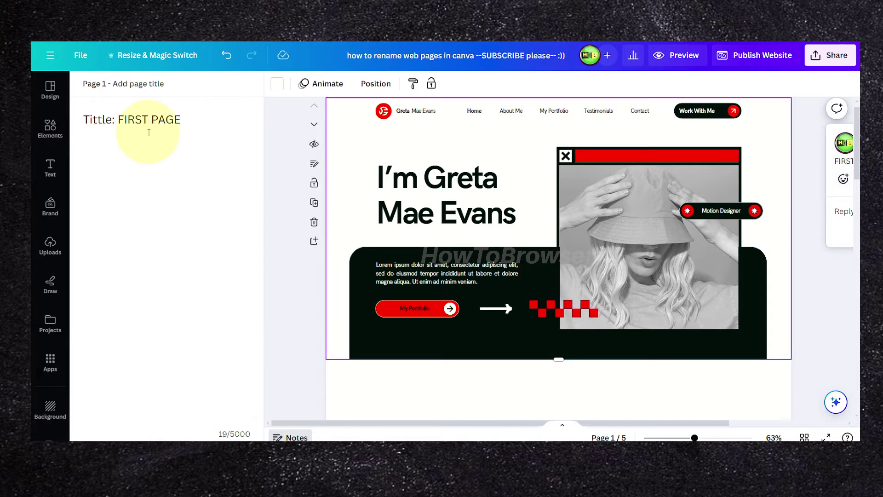
{"action": "scroll", "coordinate": [413, 144], "scroll_direction": "up", "scroll_amount": 1}
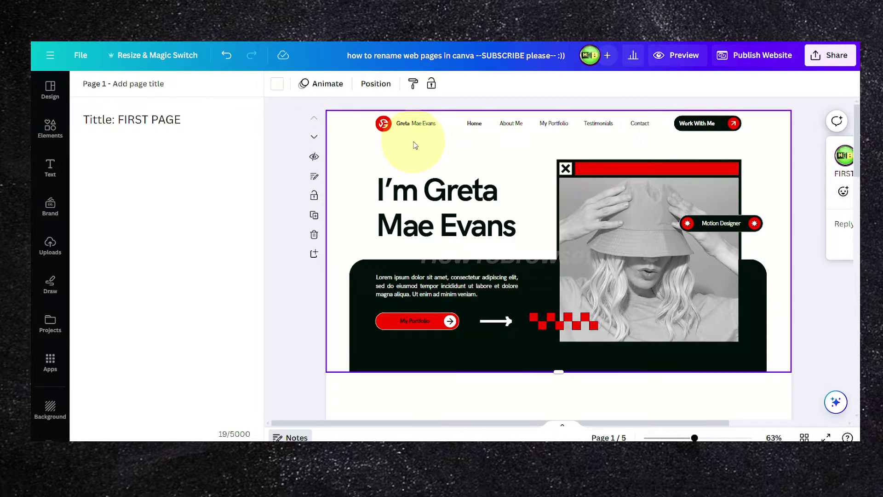
{"action": "scroll", "coordinate": [337, 126], "scroll_direction": "down", "scroll_amount": 2}
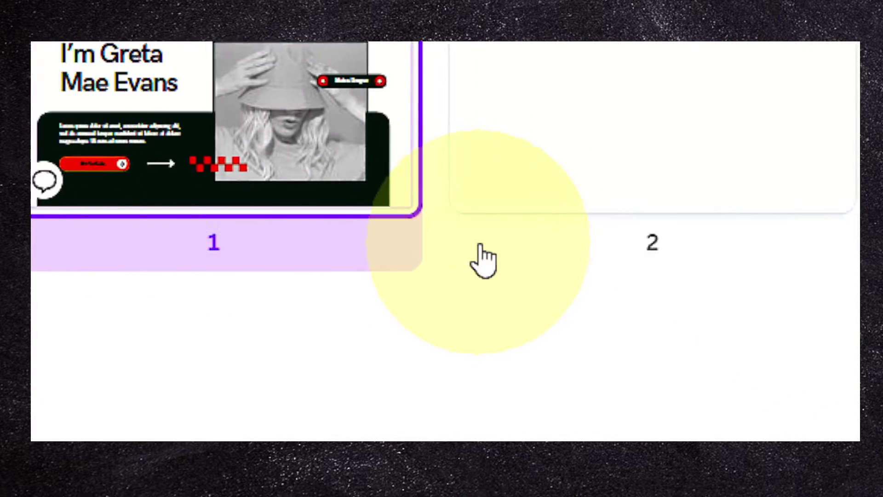
Edit page 1's label and clear out the old page name text.
{"action": "left_click", "coordinate": [241, 242]}
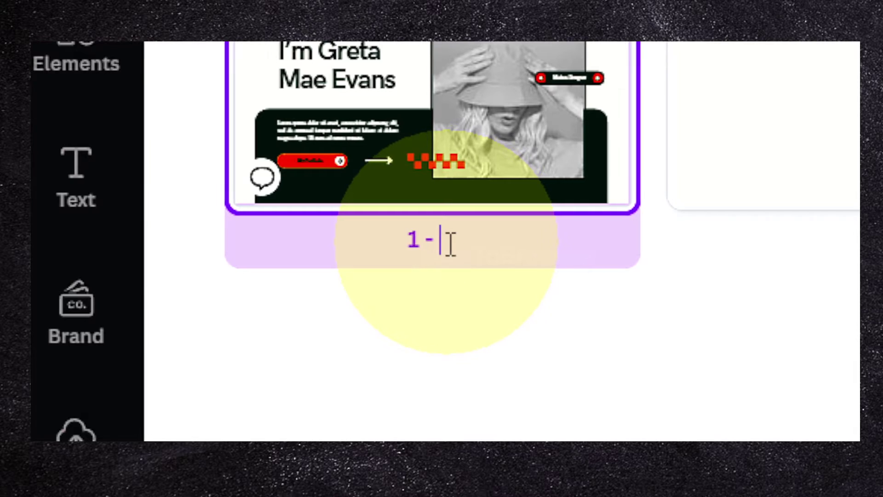
{"action": "type", "text": "D"}
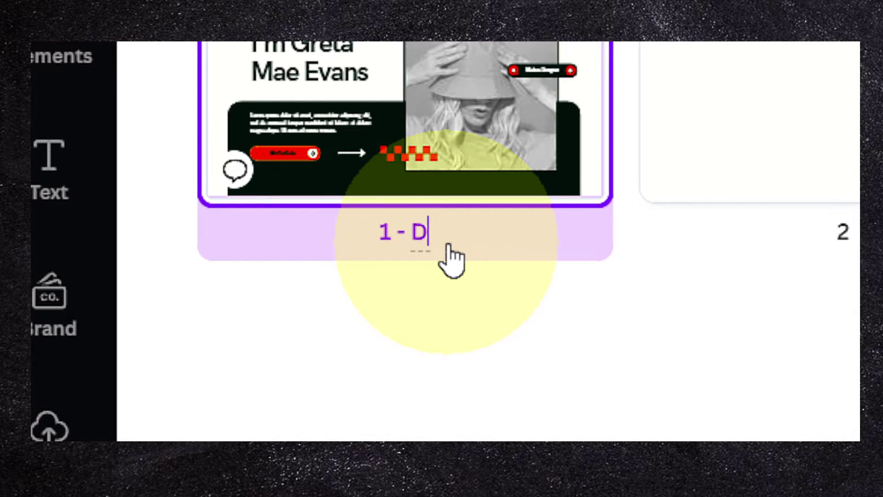
{"action": "type", "text": "THI"}
{"action": "key", "text": "BackSpace"}
{"action": "key", "text": "BackSpace"}
{"action": "type", "text": "RENAME THIS"}
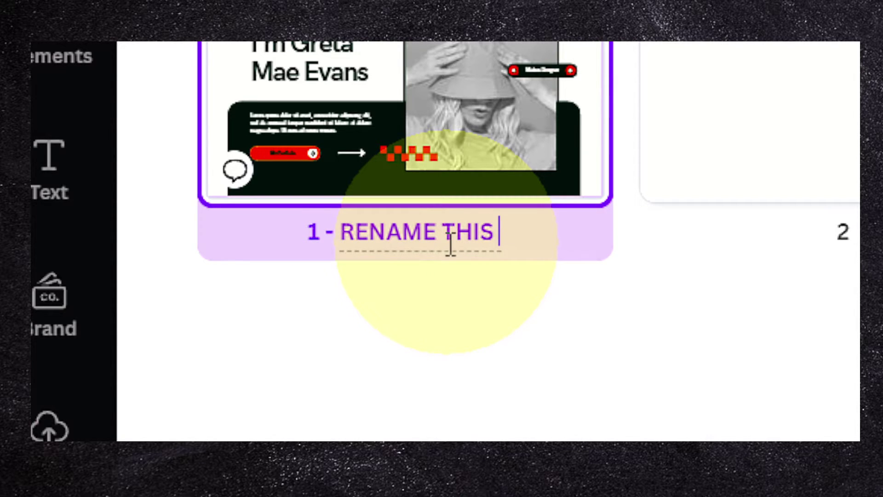
{"action": "key", "text": "BackSpace"}
{"action": "key", "text": "BackSpace"}
{"action": "key", "text": "BackSpace"}
{"action": "key", "text": "BackSpace"}
{"action": "key", "text": "BackSpace"}
{"action": "type", "text": "H"}
{"action": "key", "text": "BackSpace"}
{"action": "type", "text": "HH"}
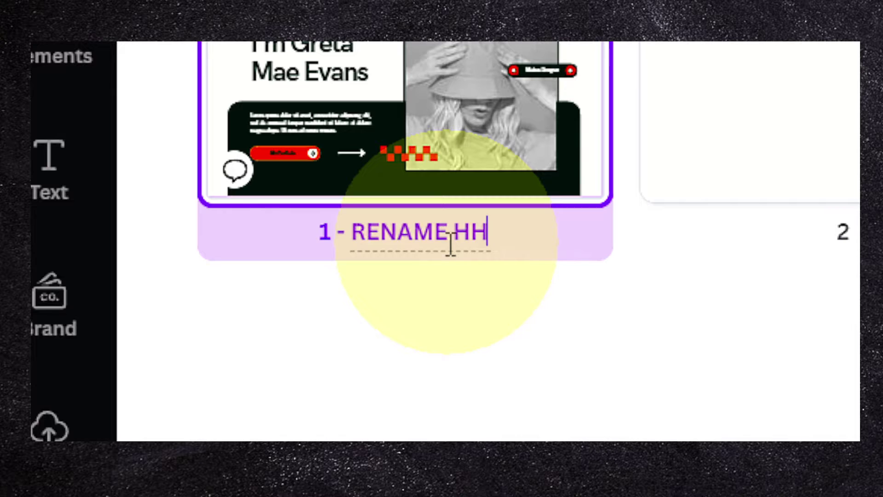
{"action": "type", "text": "E"}
{"action": "key", "text": "BackSpace"}
{"action": "key", "text": "BackSpace"}
{"action": "key", "text": "BackSpace"}
{"action": "type", "text": "ERE"}
{"action": "key", "text": "BackSpace"}
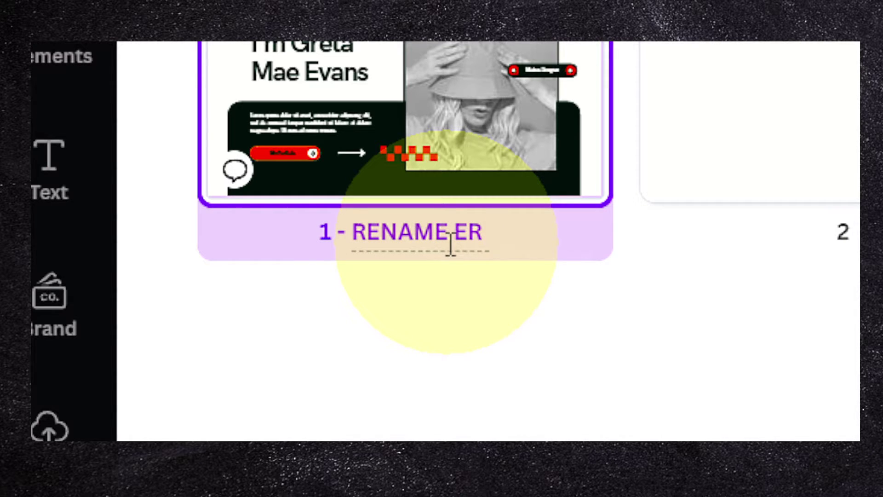
{"action": "key", "text": "BackSpace"}
{"action": "key", "text": "BackSpace"}
{"action": "key", "text": "BackSpace"}
{"action": "key", "text": "BackSpace"}
{"action": "key", "text": "BackSpace"}
{"action": "key", "text": "BackSpace"}
{"action": "key", "text": "BackSpace"}
{"action": "key", "text": "BackSpace"}
{"action": "key", "text": "BackSpace"}
{"action": "key", "text": "BackSpace"}
Enter 'TYPE THE NAME OF YOUR PAGE' after '1 - ' as page 1's name.
{"action": "type", "text": "TYPE TH"}
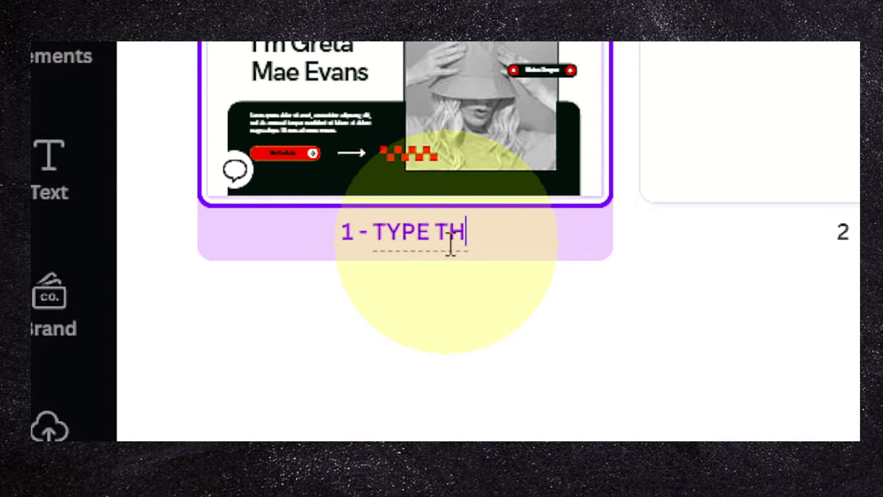
{"action": "type", "text": "E NAME  OF YOU"}
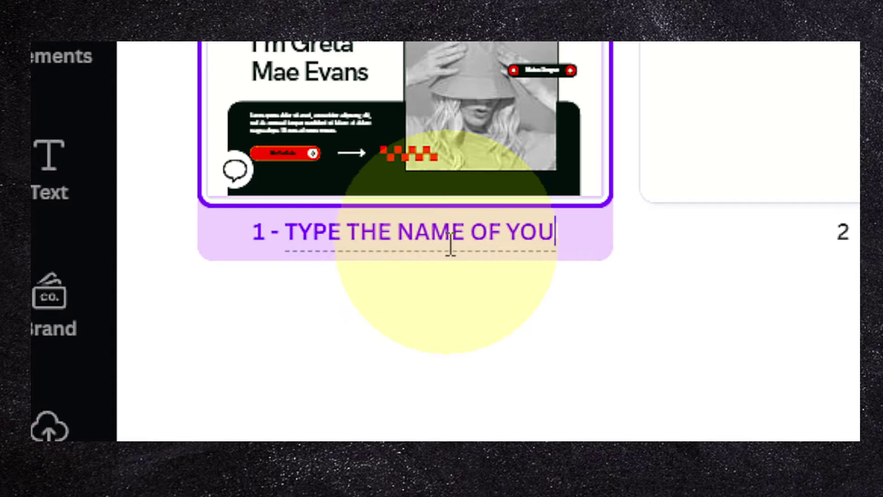
{"action": "type", "text": "R PAGE"}
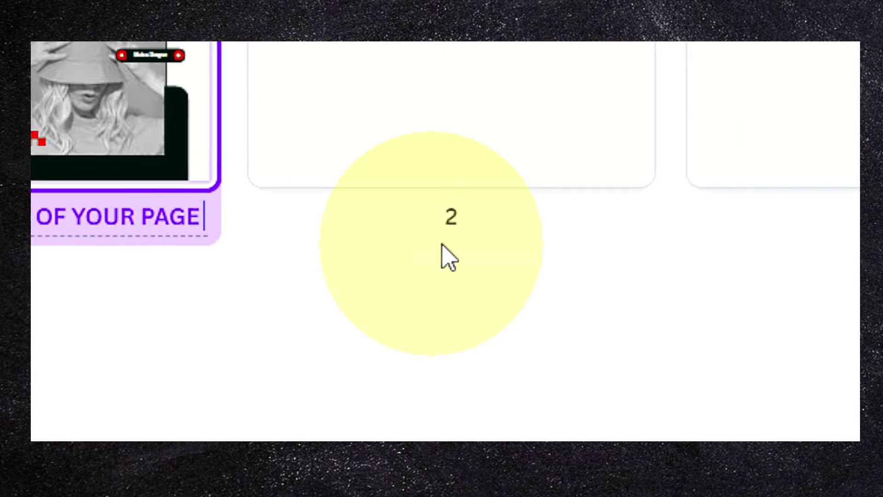
In Grid view, name page 2 'DFF' and page 3 'DD'.
{"action": "left_click", "coordinate": [445, 251]}
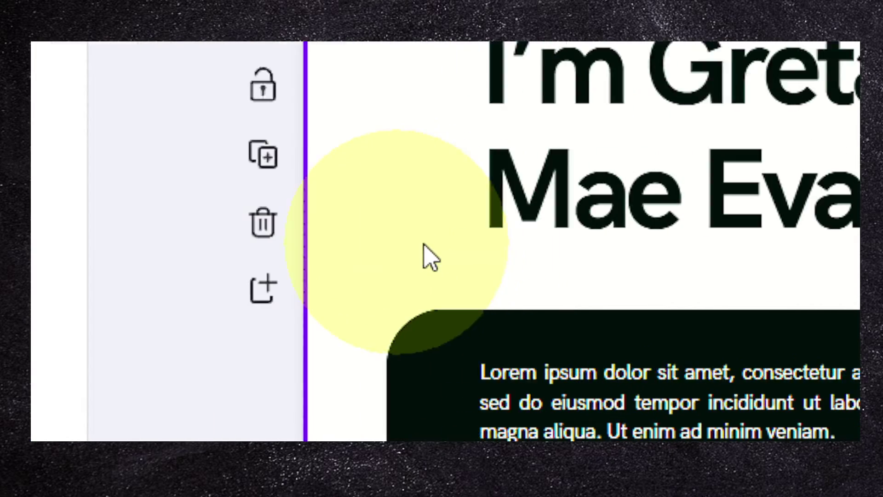
{"action": "left_click", "coordinate": [665, 429]}
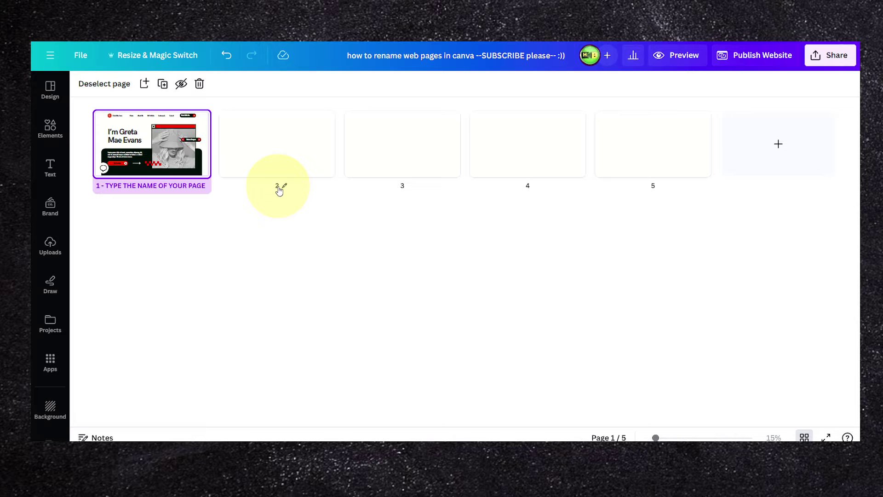
{"action": "left_click", "coordinate": [279, 187]}
{"action": "type", "text": "DFF"}
{"action": "key", "text": "Return"}
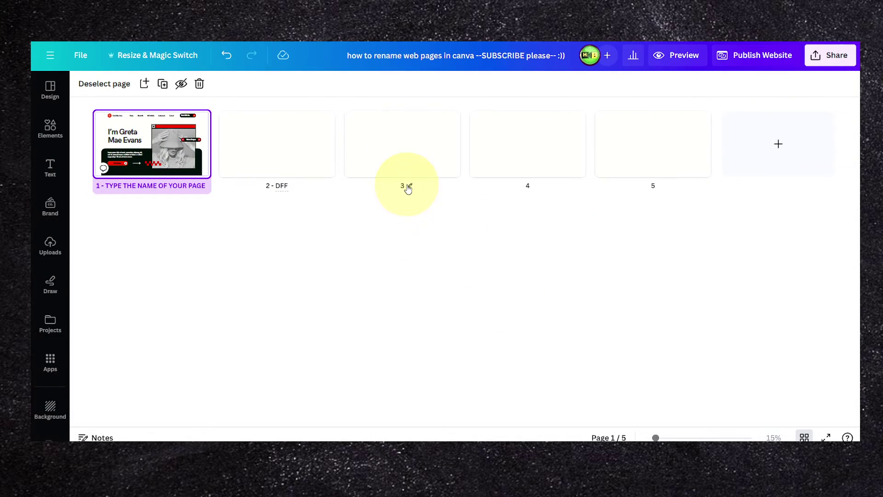
{"action": "left_click", "coordinate": [408, 186]}
{"action": "type", "text": "DD"}
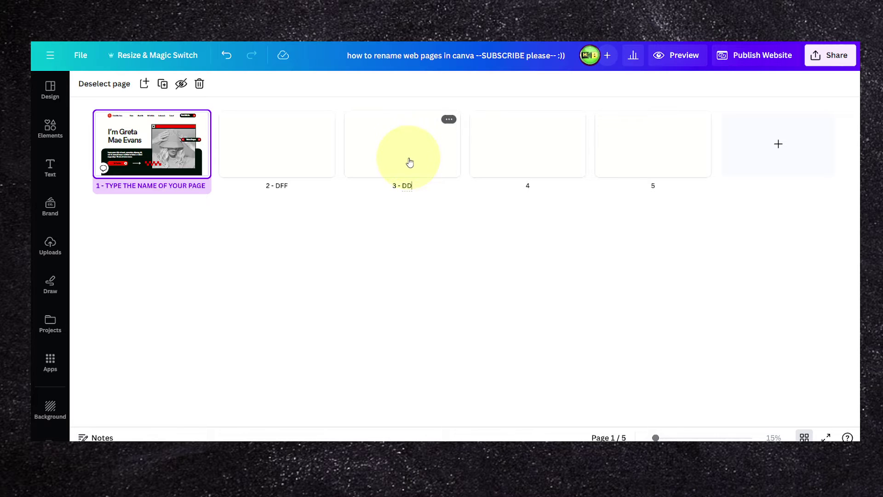
{"action": "key", "text": "Return"}
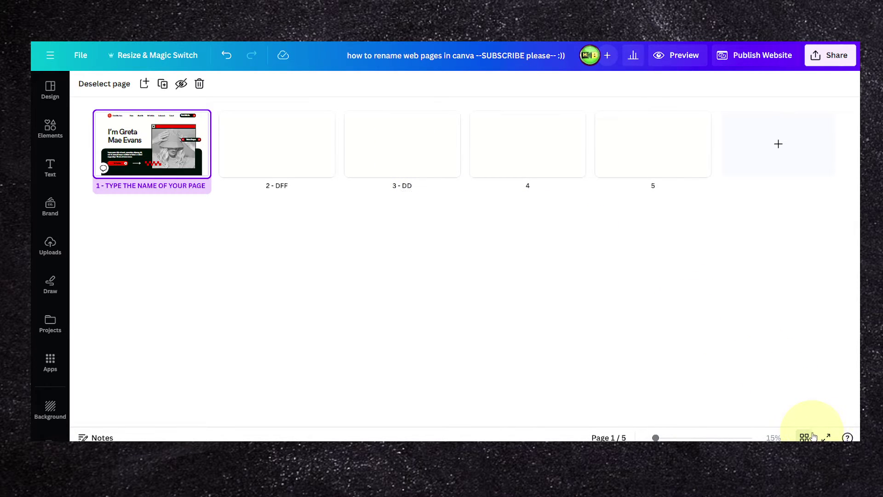
Return from the page grid to the editor, showing page 1's note 'Tittle: FIRST PAGE'.
{"action": "left_click", "coordinate": [813, 436]}
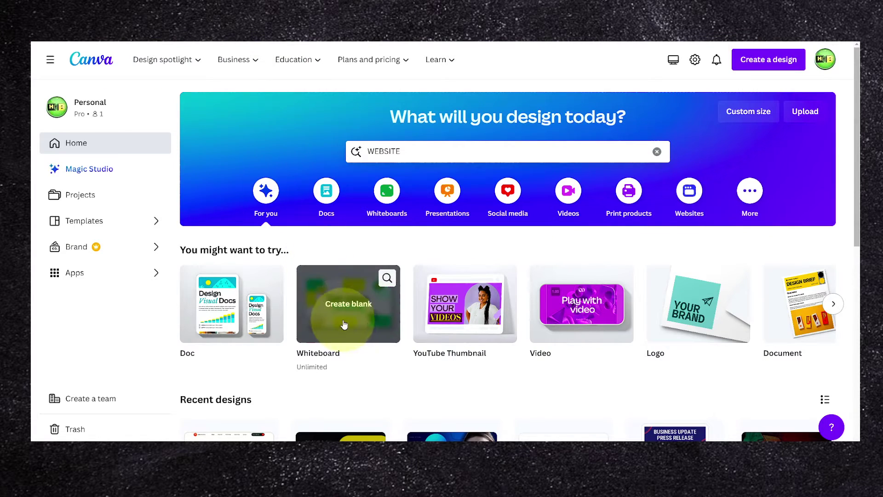
{"action": "scroll", "coordinate": [322, 278], "scroll_direction": "down", "scroll_amount": 3}
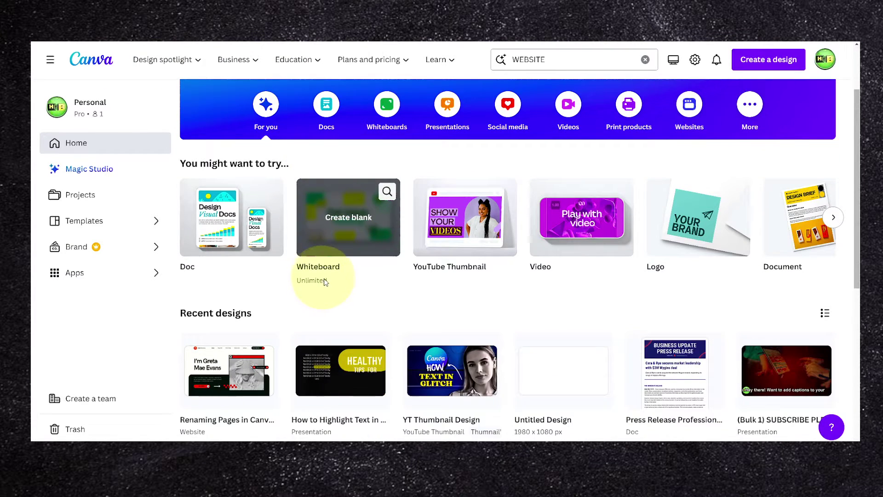
{"action": "left_click", "coordinate": [338, 350]}
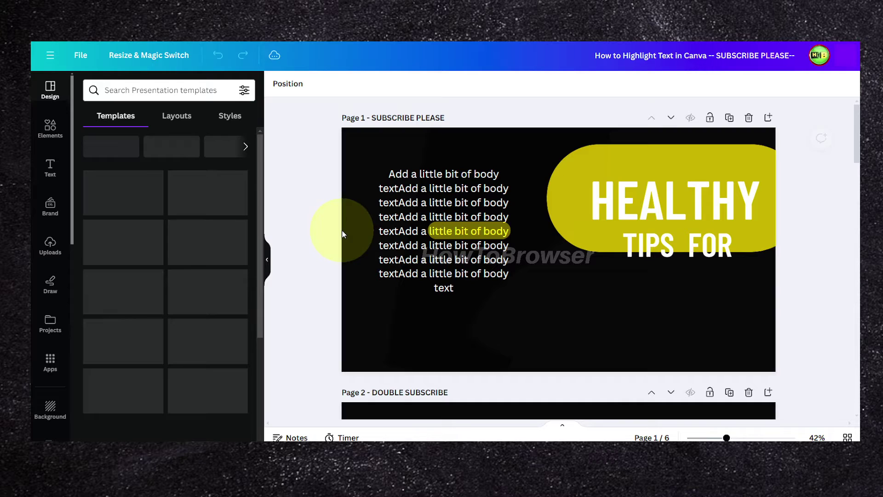
{"action": "double_click", "coordinate": [389, 118]}
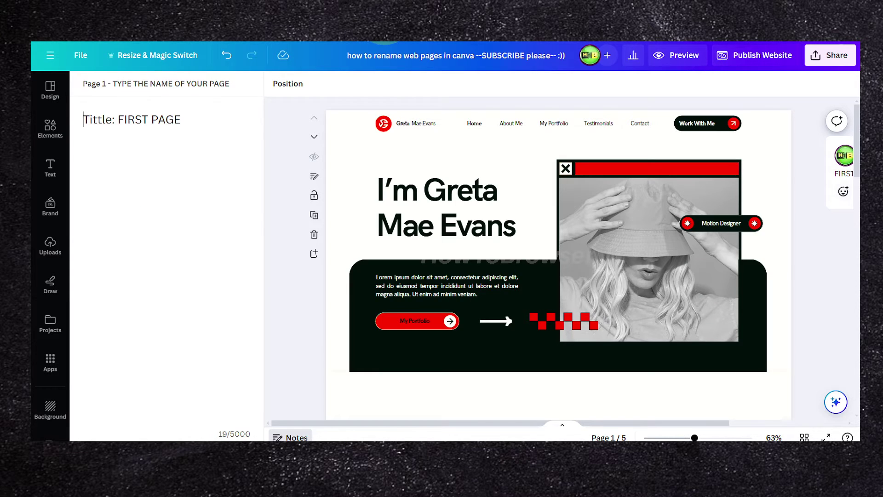
Scroll down to page 2 'DFF' and check its note reads 'Title: Page Nr.2'.
{"action": "scroll", "coordinate": [372, 131], "scroll_direction": "down", "scroll_amount": 2}
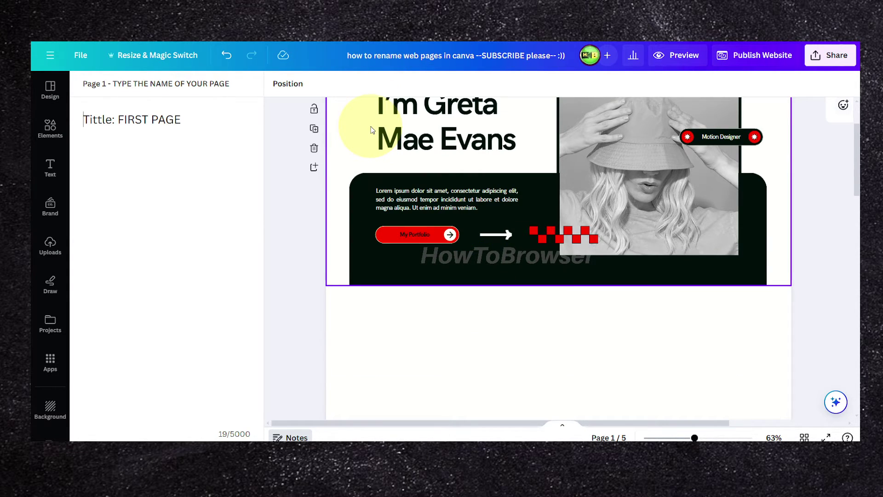
{"action": "scroll", "coordinate": [372, 130], "scroll_direction": "down", "scroll_amount": 2}
{"action": "scroll", "coordinate": [372, 131], "scroll_direction": "up", "scroll_amount": 3}
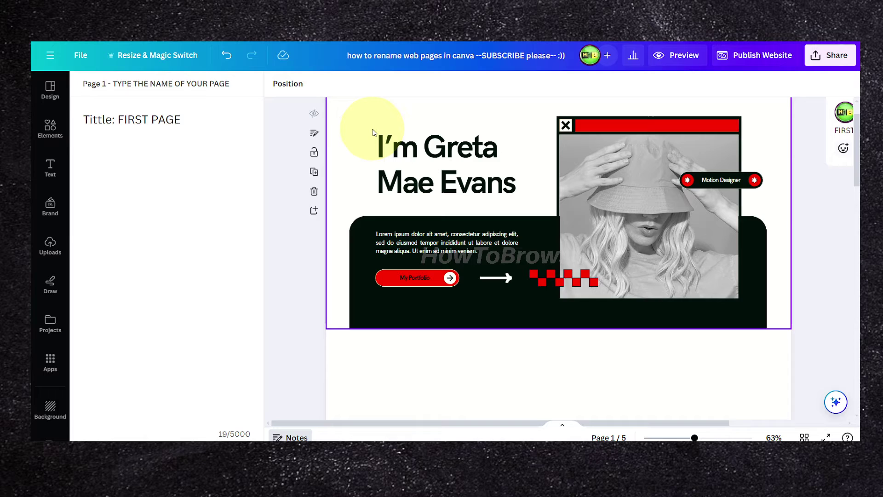
{"action": "scroll", "coordinate": [372, 132], "scroll_direction": "down", "scroll_amount": 5}
{"action": "scroll", "coordinate": [375, 133], "scroll_direction": "up", "scroll_amount": 2}
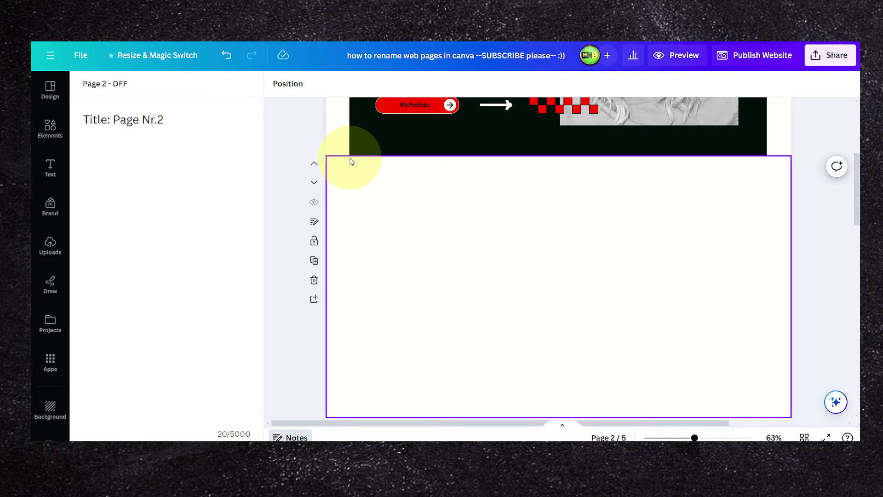
{"action": "scroll", "coordinate": [351, 161], "scroll_direction": "up", "scroll_amount": 2}
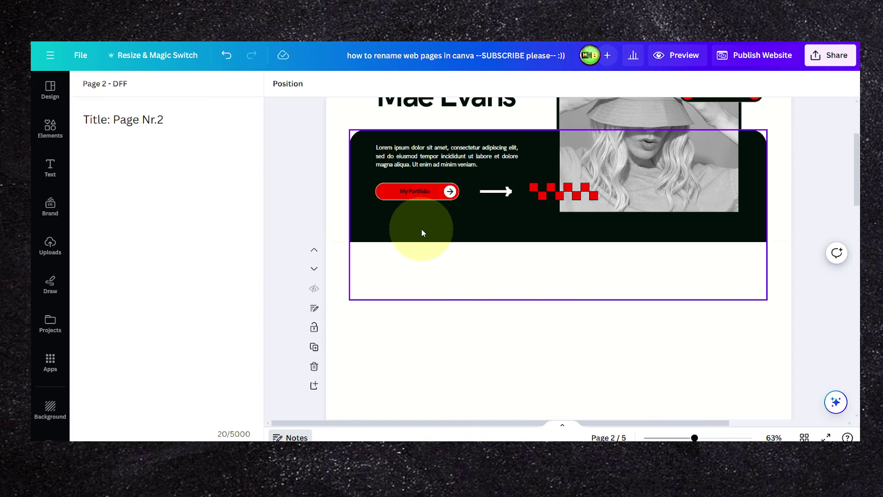
Toggle Grid view on and off to return to page 2 'DFF' in the editor.
{"action": "left_click", "coordinate": [804, 437]}
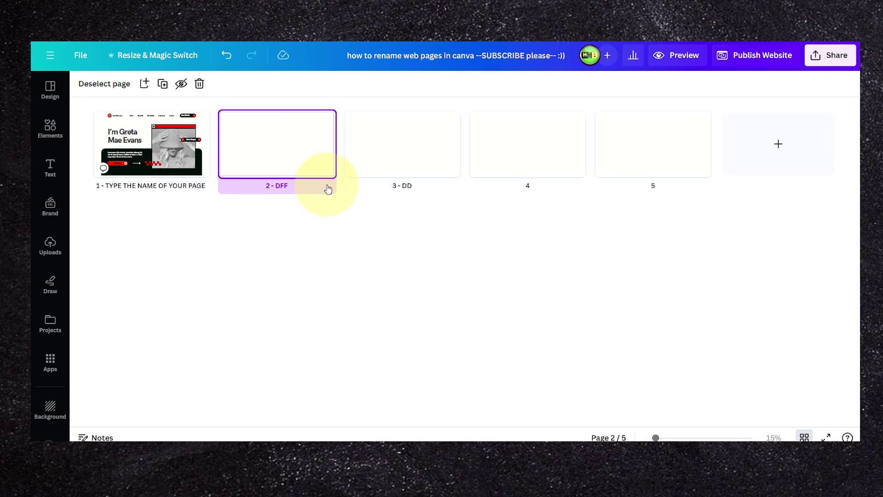
{"action": "left_click", "coordinate": [804, 438]}
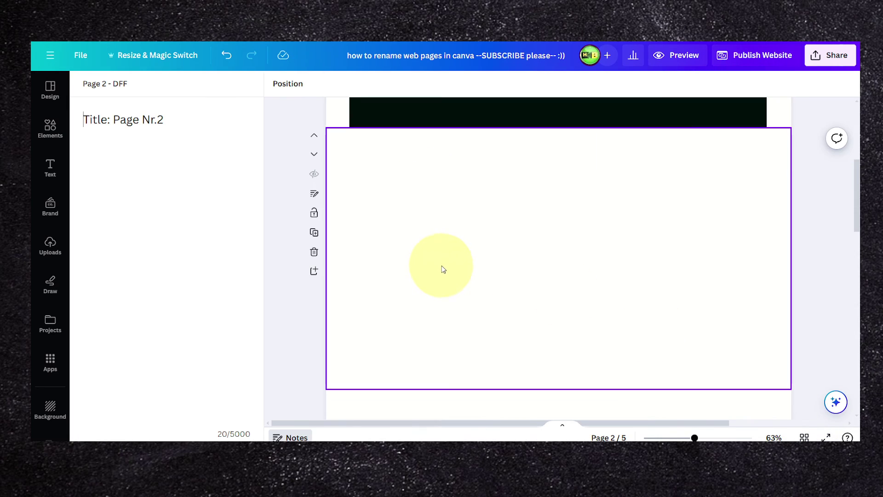